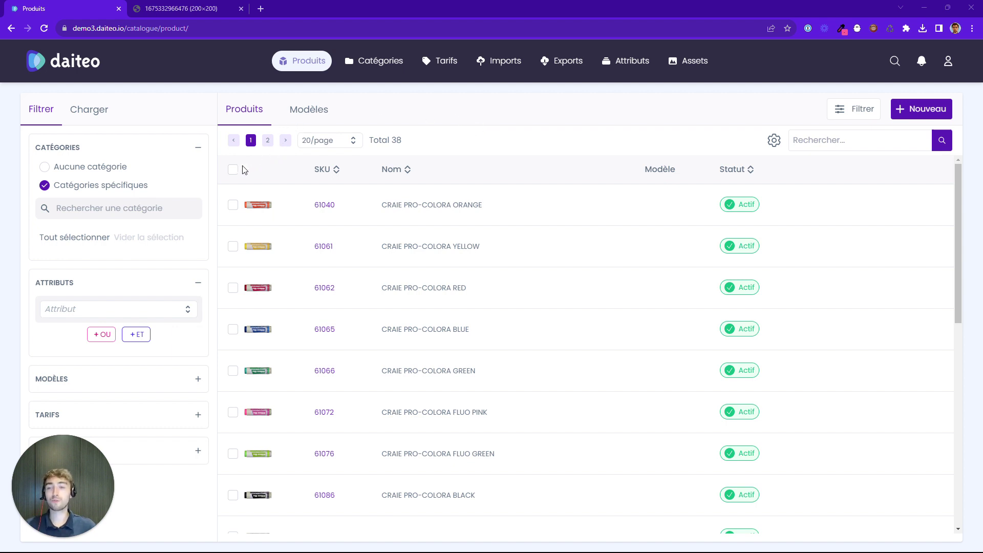
- View the hosted logo image, and switch to the Assets (2) workbook in Excel to check the first product SKU
left_click(192, 9)
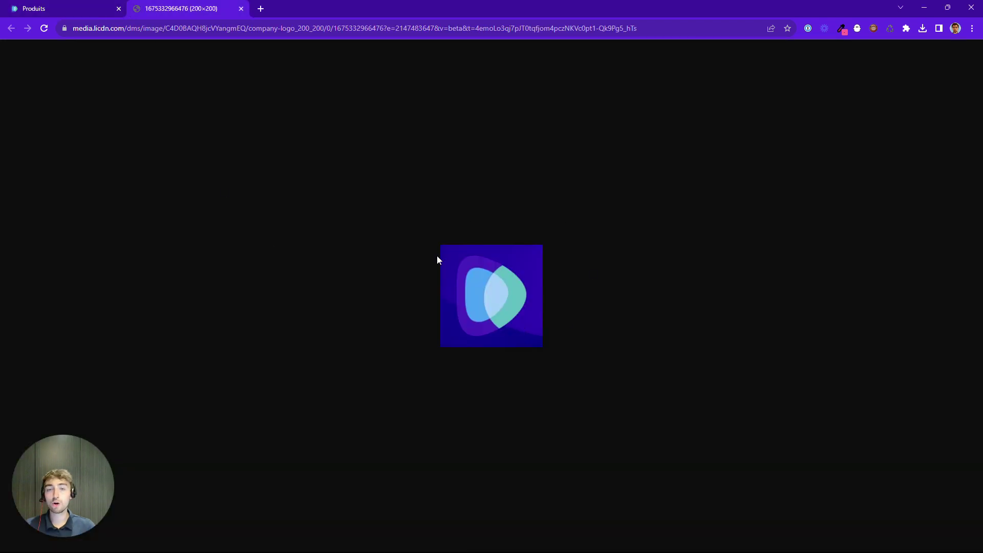
key("ctrl+1")
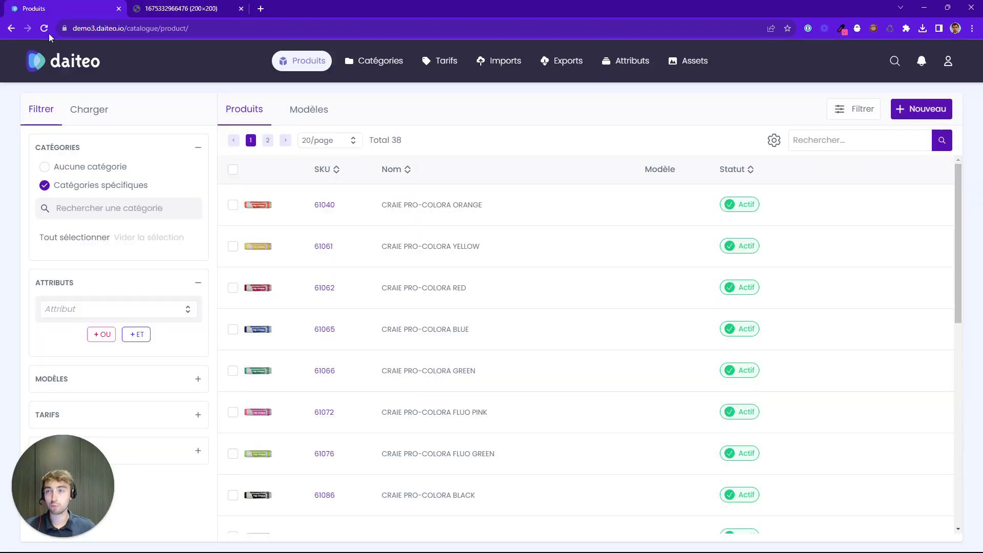
left_click(567, 546)
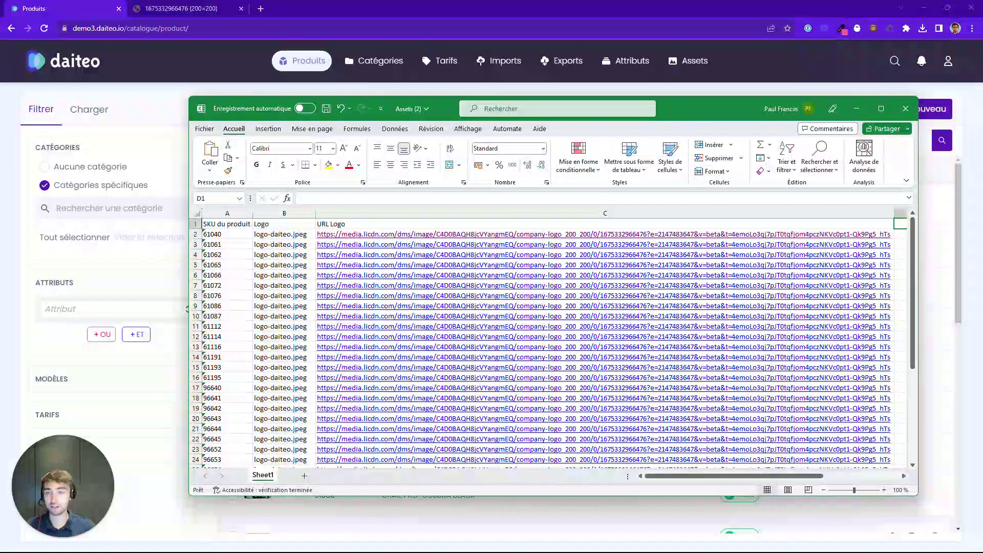
left_click(227, 234)
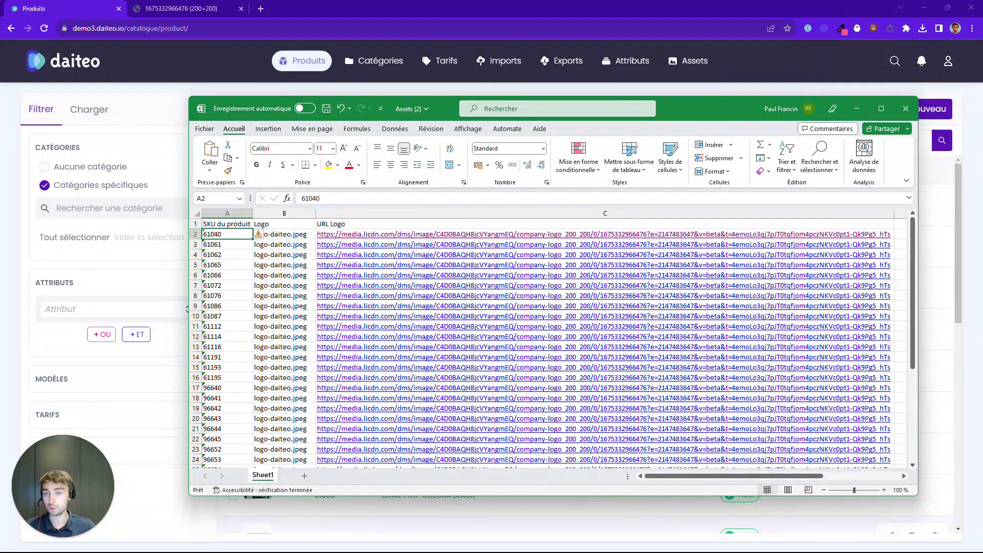
- Delete and re-enter the .jpeg extension of the logo file name in cell B2
left_click(281, 234)
double_click(278, 234)
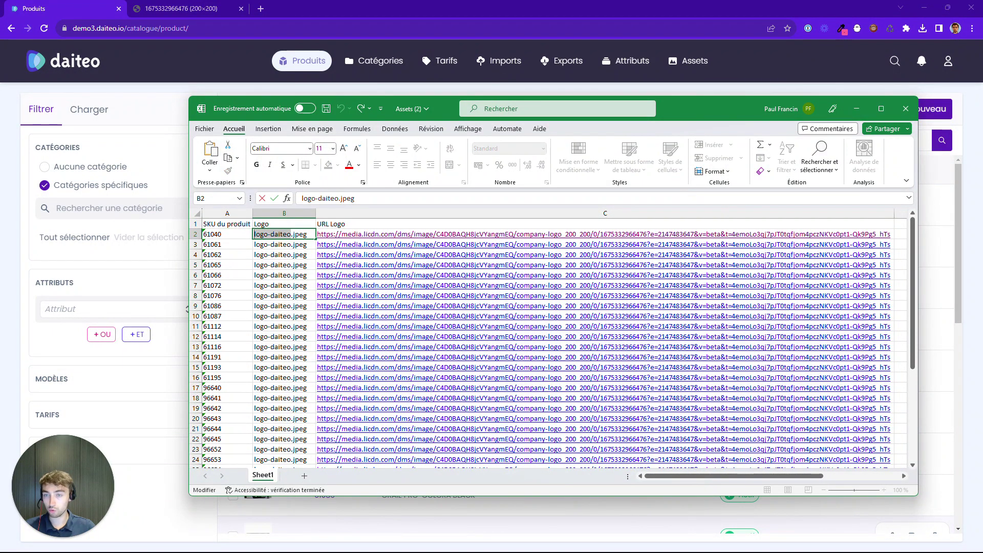
key("Return")
double_click(293, 234)
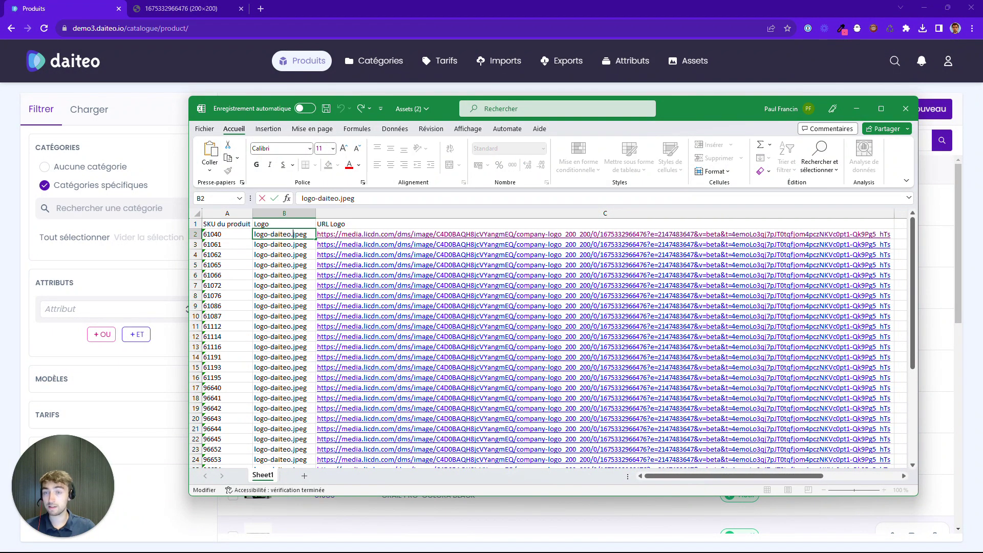
left_click_drag(293, 234, 307, 234)
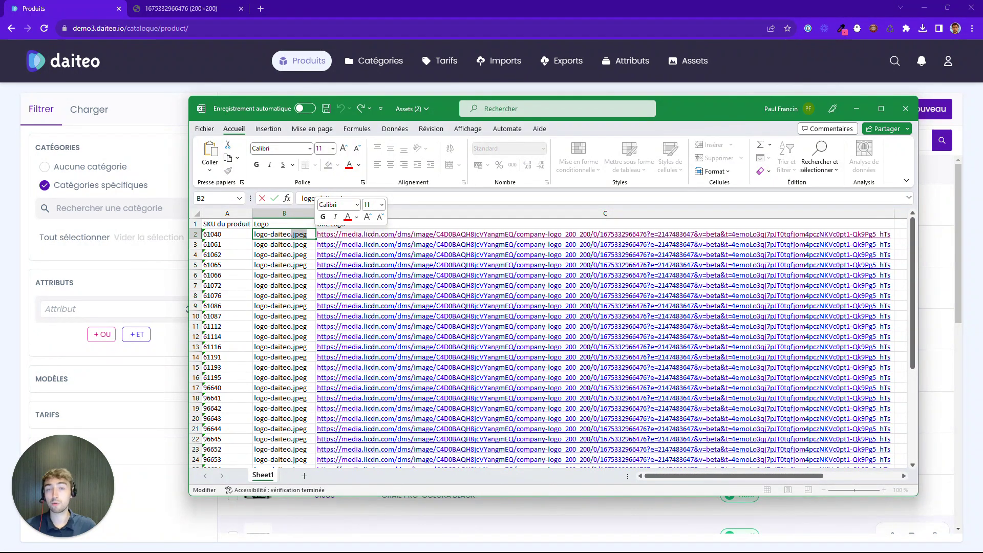
type("p")
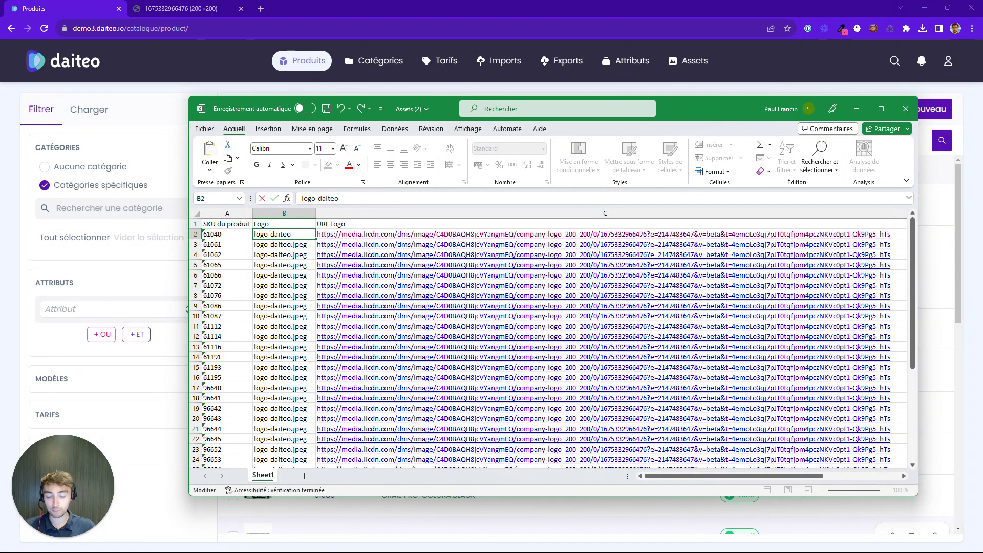
key("BackSpace")
type("jpeg")
left_click(284, 264)
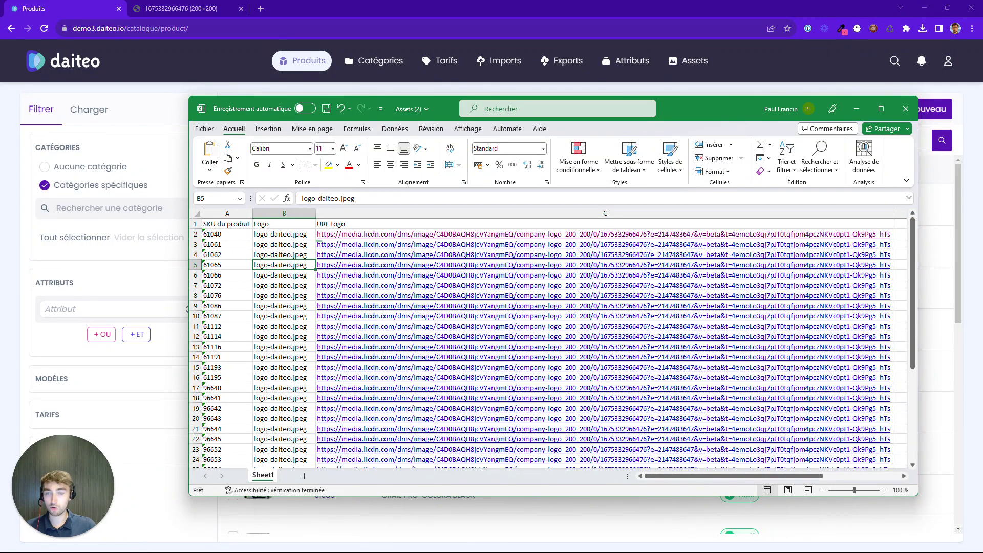
key("Up")
key("Up")
key("Up")
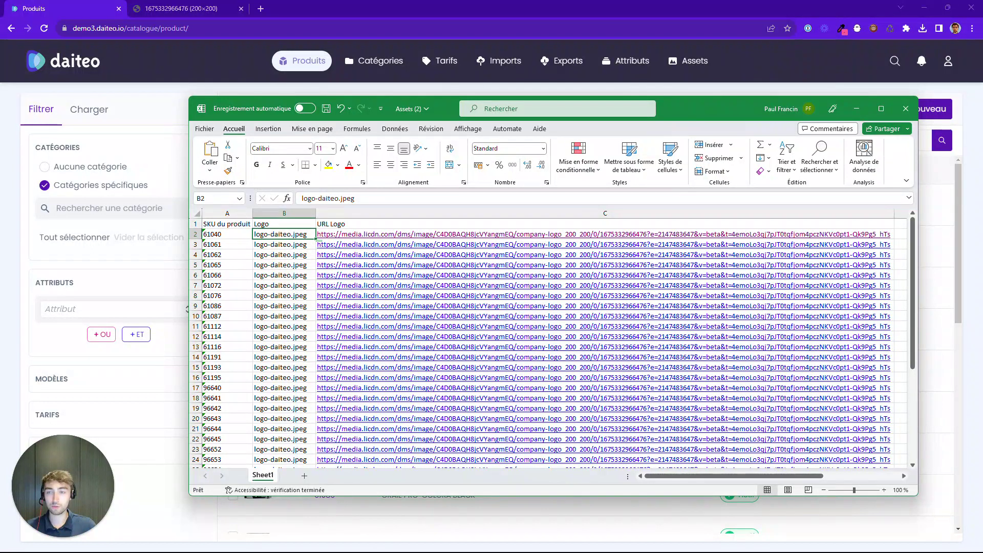
- Save the workbook, switch back to Daiteo and upload Assets (2).xlsx as a new asset import
left_click(326, 109)
left_click(195, 69)
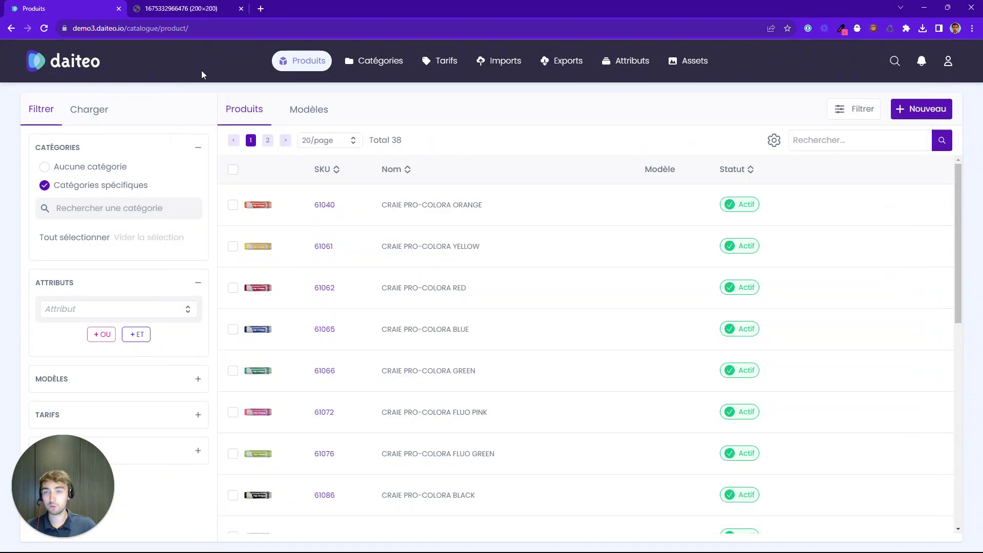
left_click(687, 61)
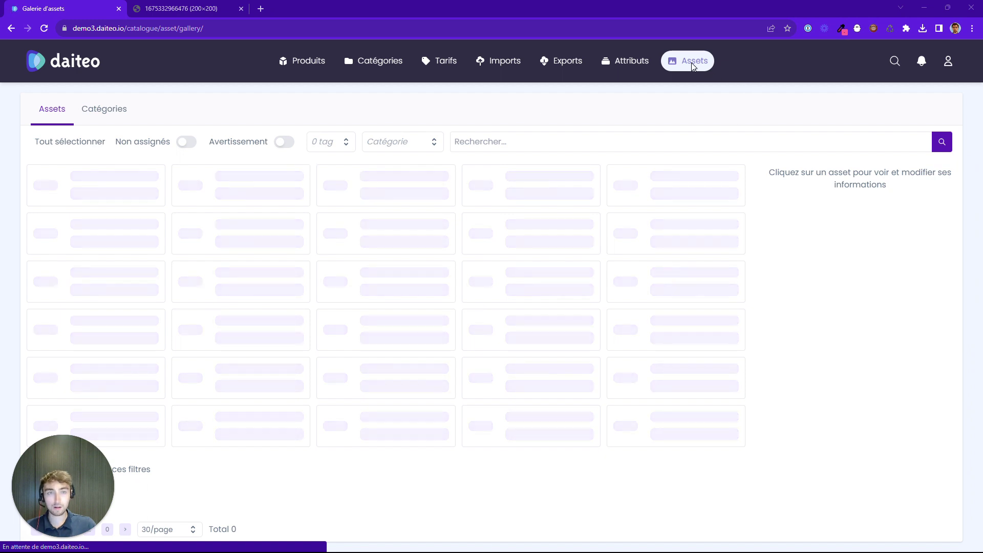
left_click(942, 114)
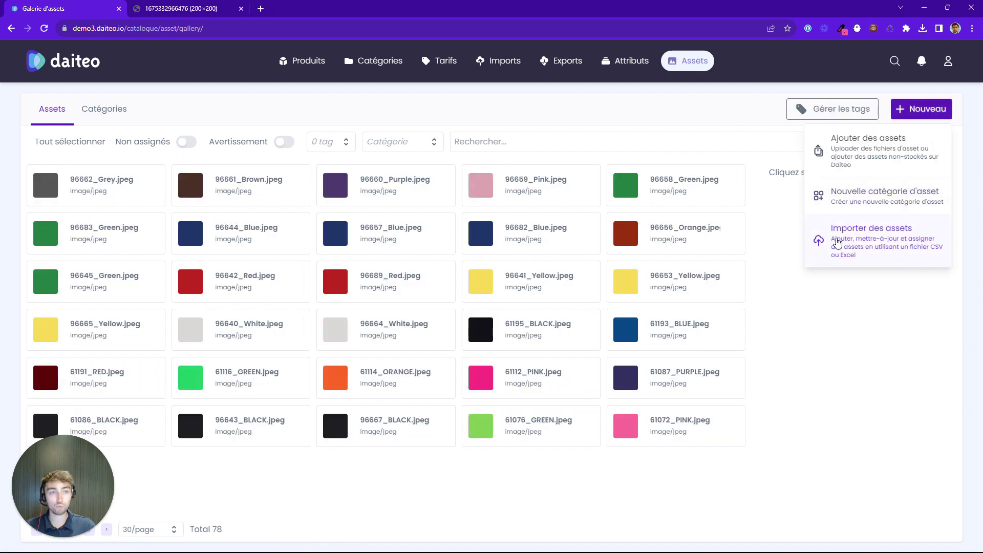
left_click(832, 239)
left_click_drag(511, 502, 481, 341)
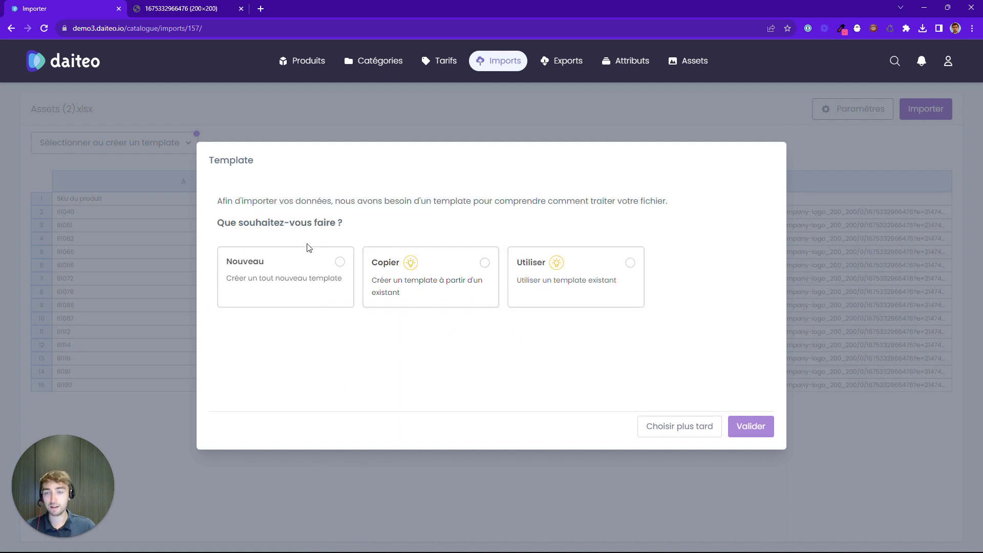
- Create a completely new import template named "Imports Assets Logo"
left_click(287, 279)
left_click(230, 364)
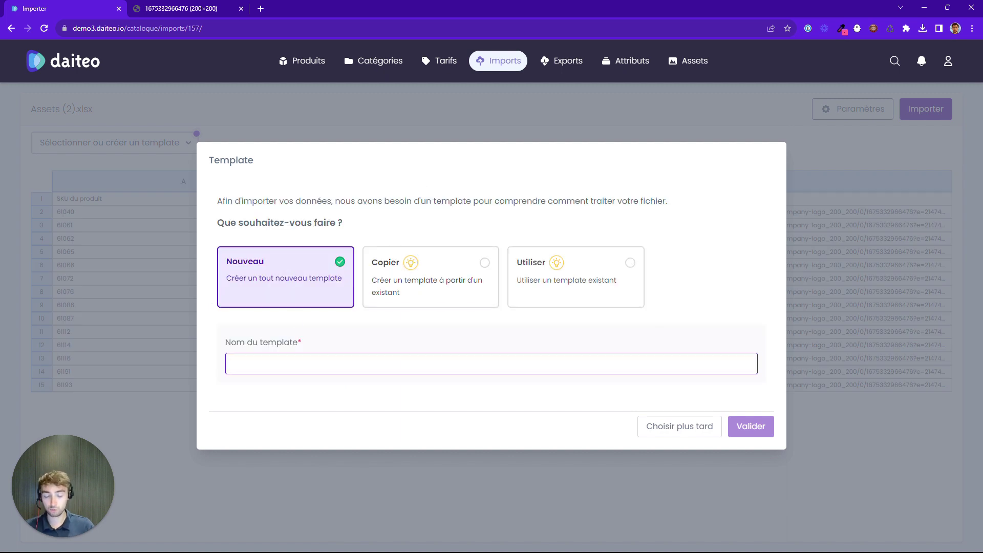
type("Imports Assets Logo")
left_click(759, 423)
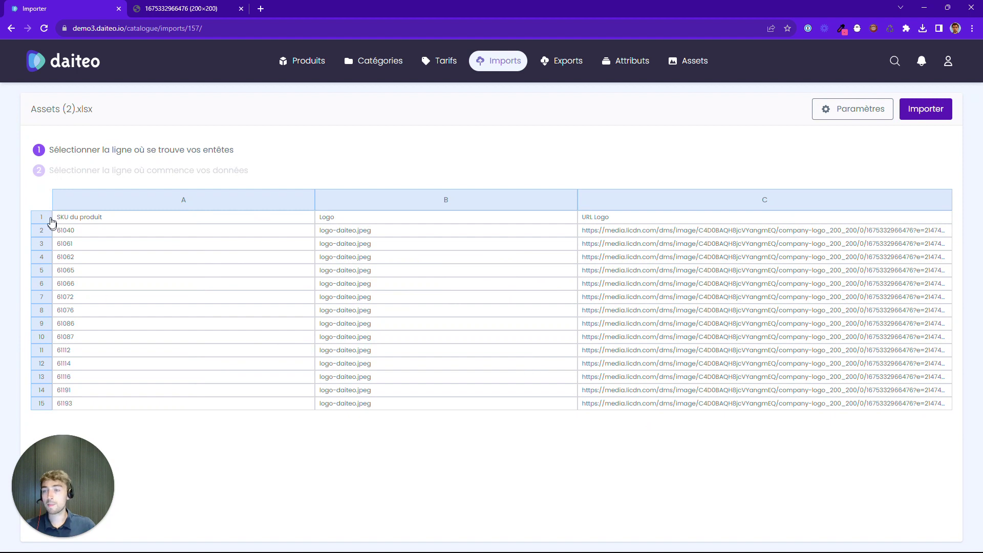
- Set row 1 as the header row and row 2 as the start of the data
left_click(43, 219)
left_click(41, 228)
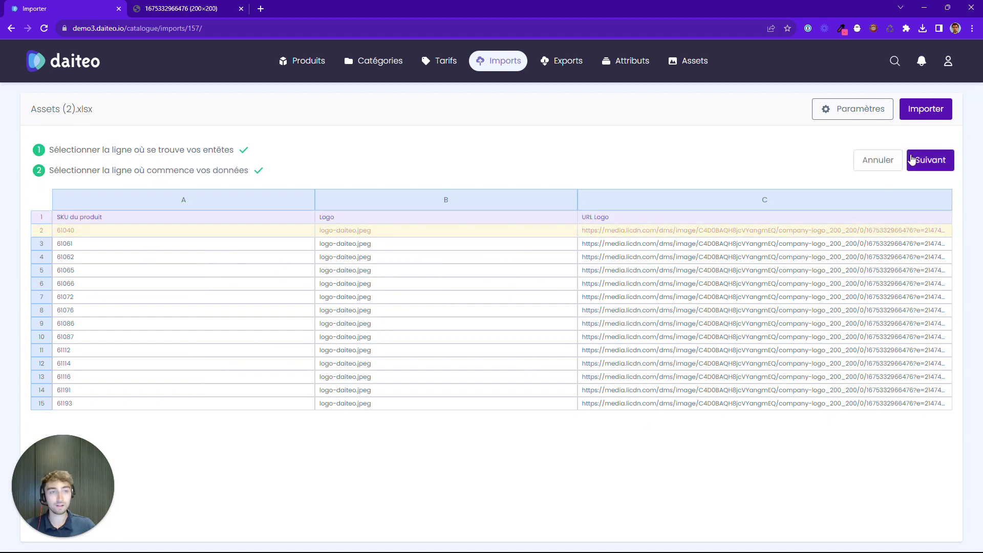
left_click(933, 162)
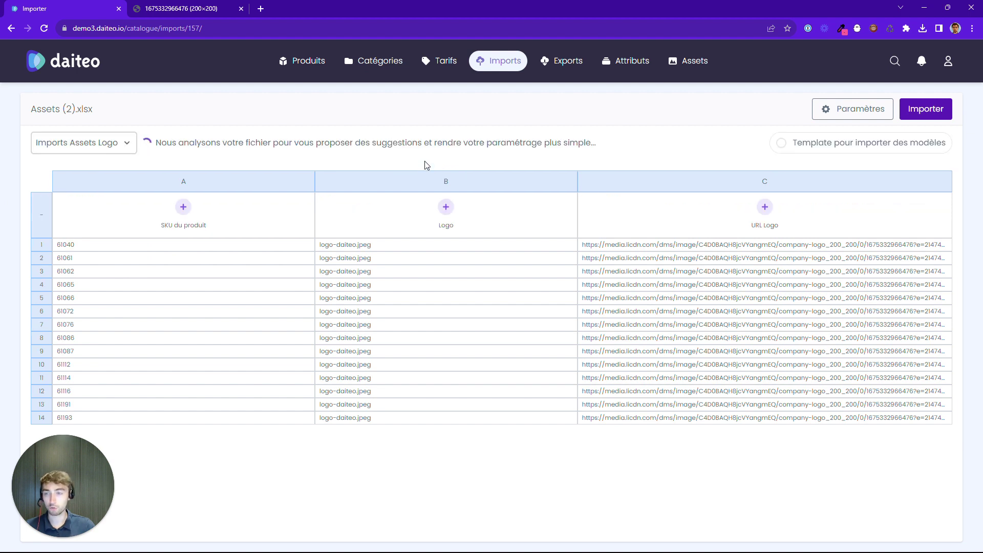
- Map column A of the import file to the "SKU du produit" attribute
left_click(186, 206)
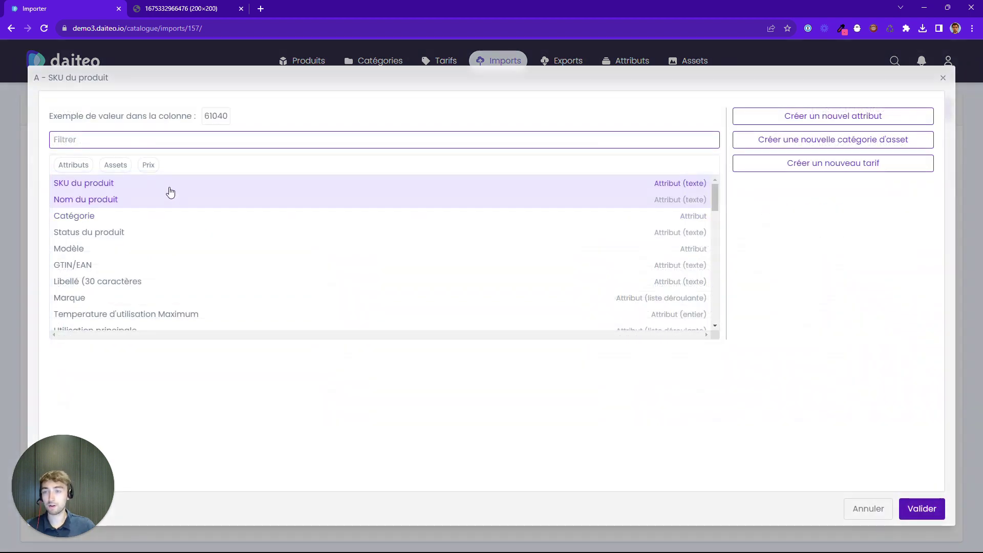
left_click(169, 185)
left_click(921, 508)
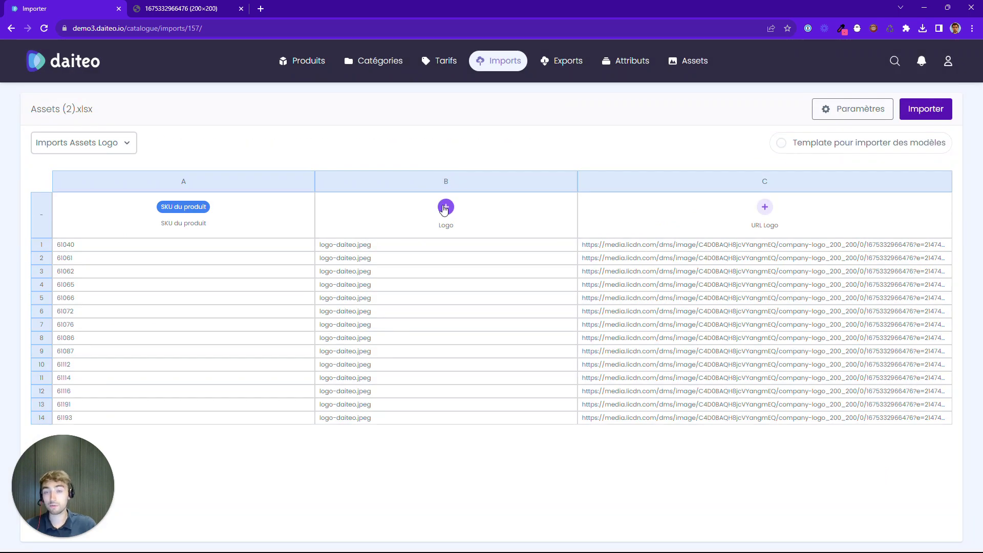
- Create a new asset category "Logos" for column B, with its assets not stored on Daiteo
left_click(446, 206)
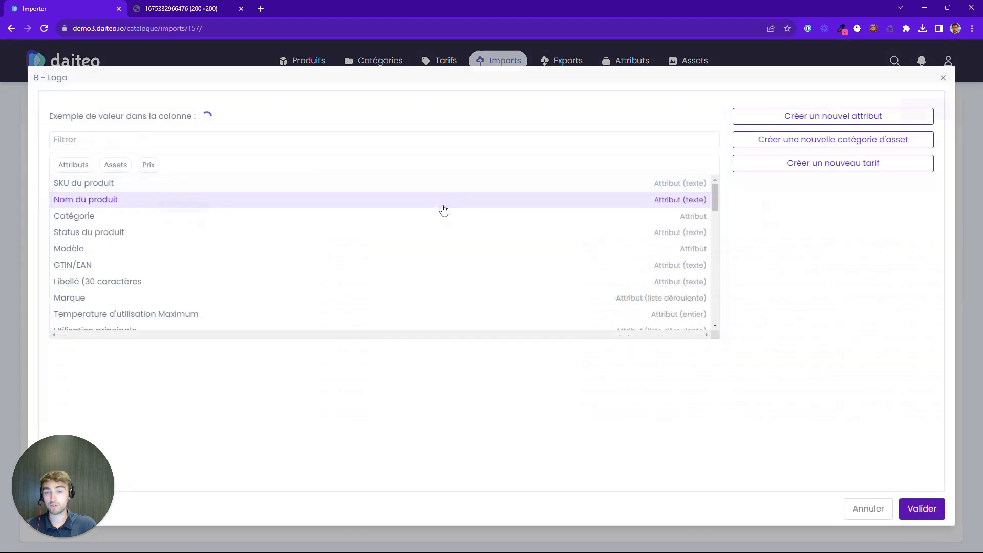
left_click(825, 144)
left_click(456, 131)
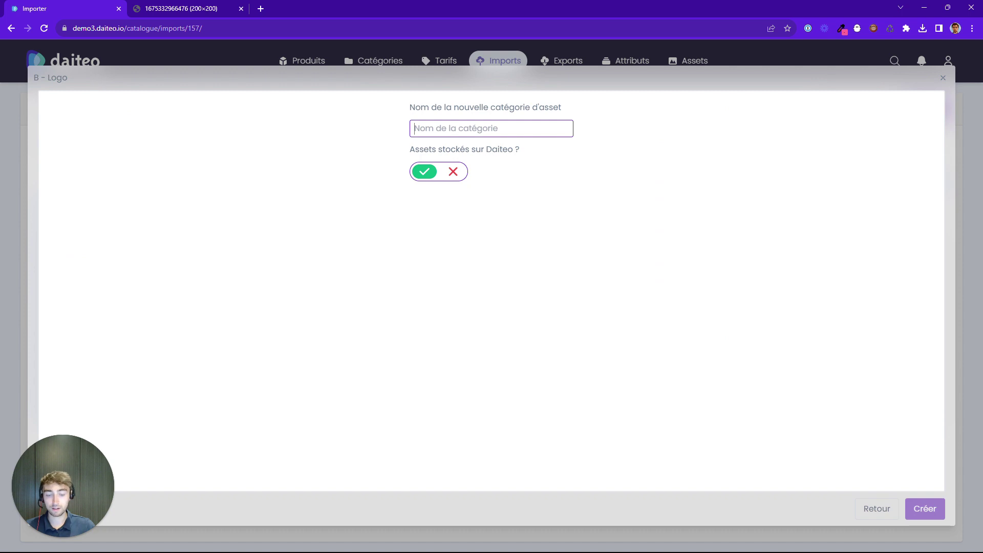
type("Logos")
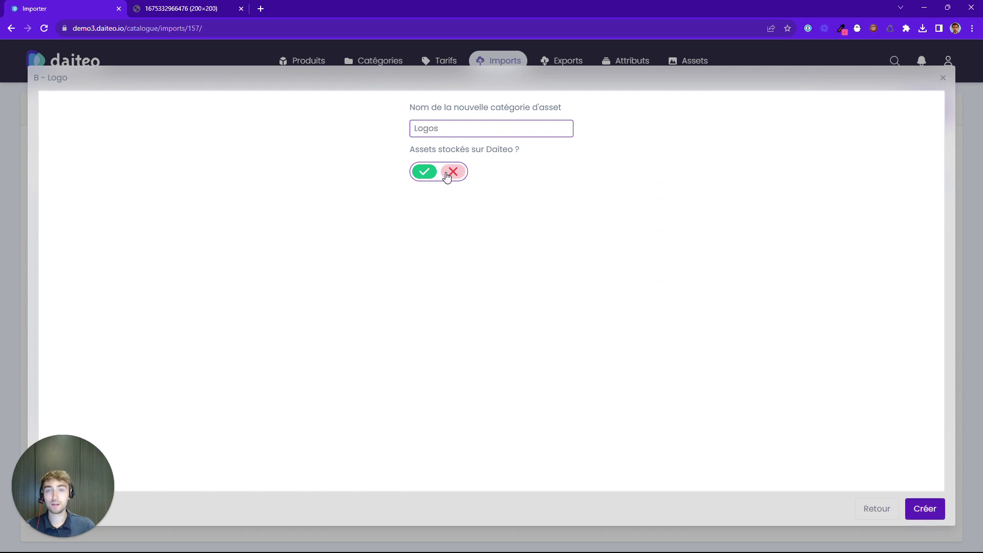
left_click(450, 172)
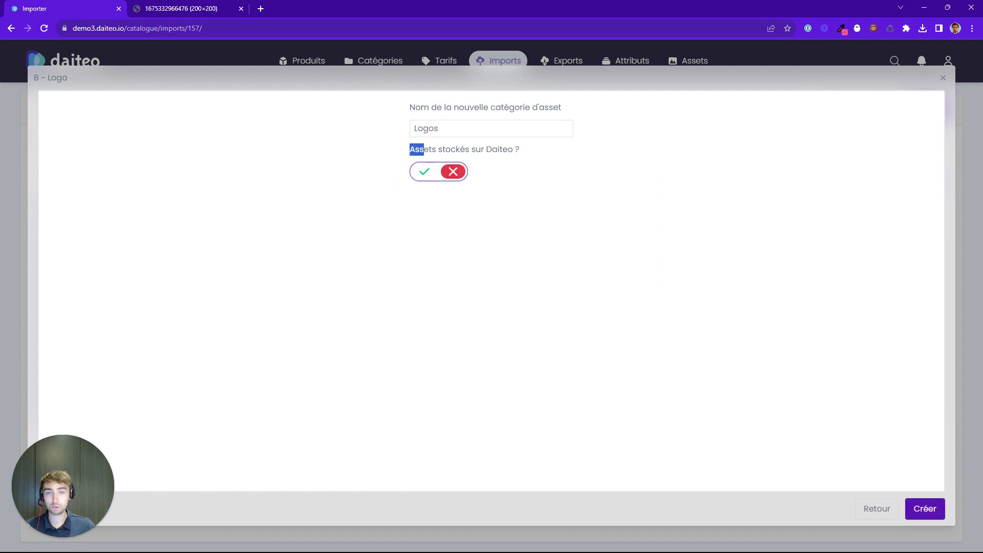
left_click(925, 509)
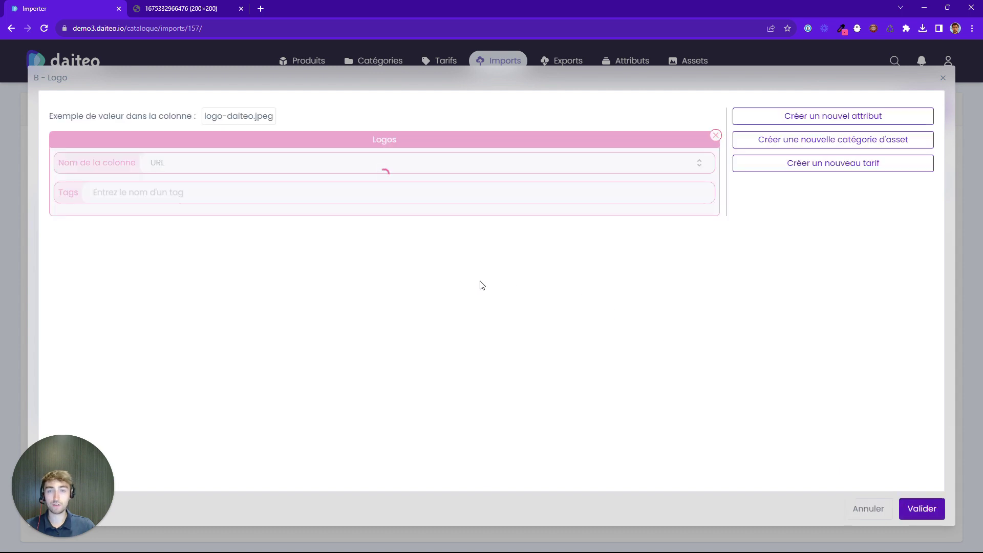
- Map column B to the "Nom" field of the Logos asset category
left_click(212, 171)
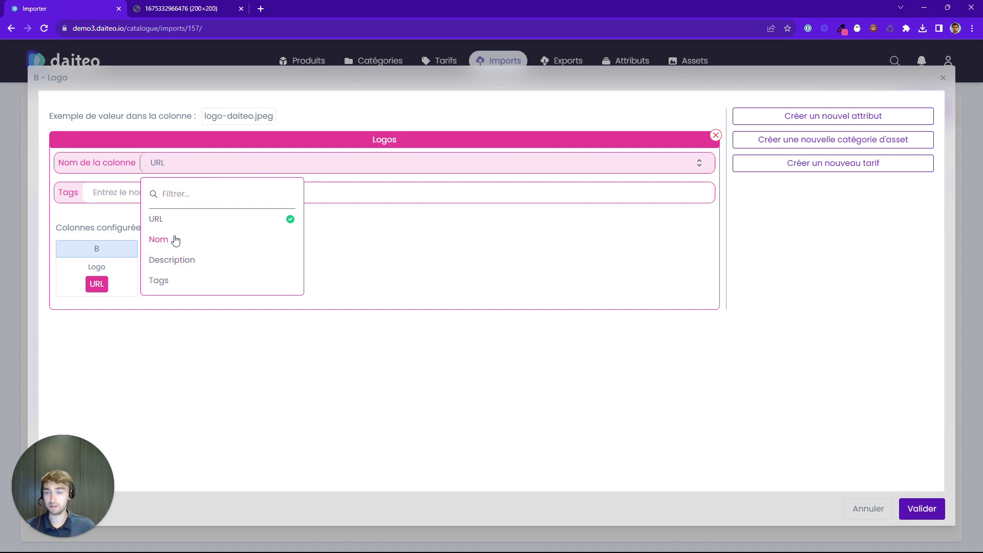
left_click(160, 239)
left_click(921, 509)
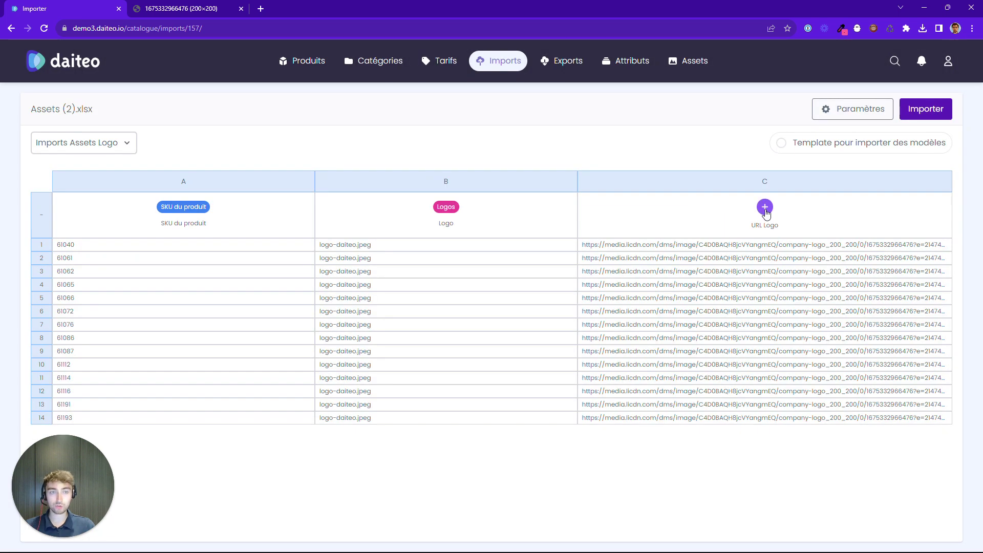
- Map column C, URL Logo, to the URL field of the Logos asset category
left_click(764, 208)
left_click(124, 168)
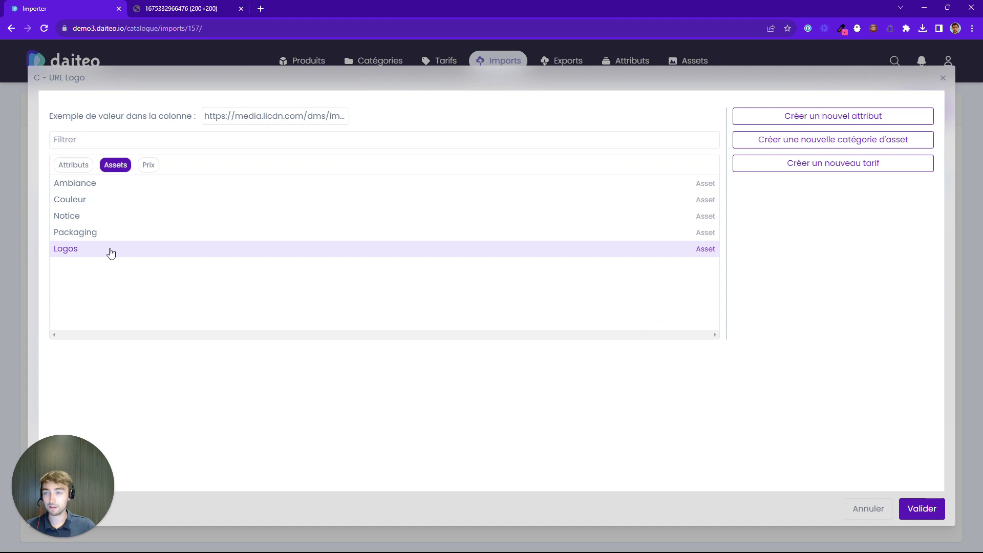
left_click(111, 250)
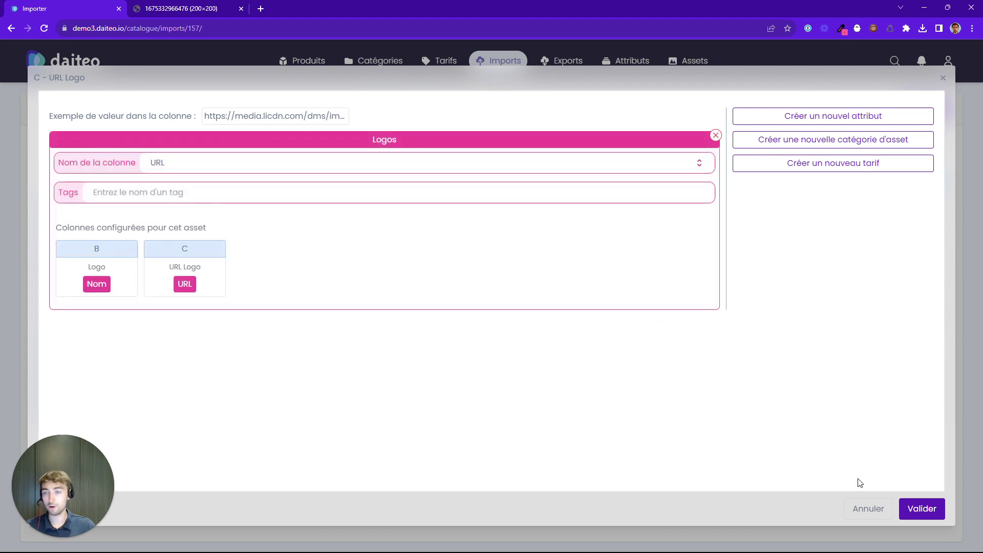
left_click(916, 508)
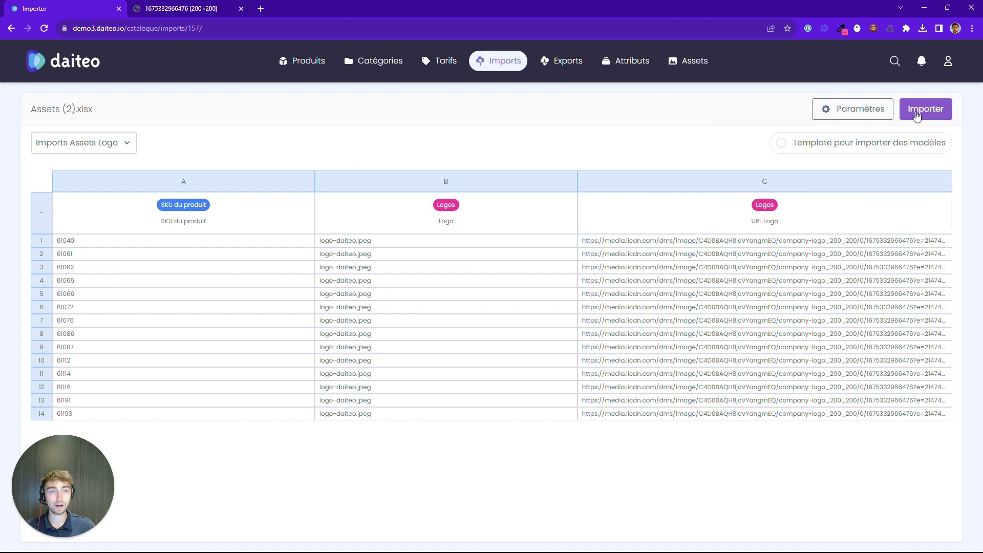
- Launch the import of Assets (2).xlsx and refresh the imports page once it has finished
left_click(917, 108)
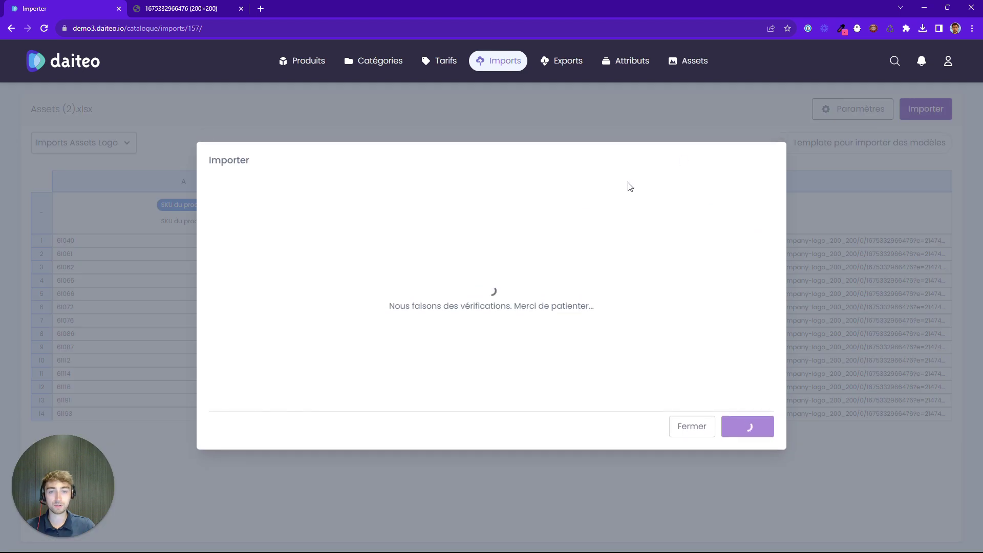
left_click(747, 425)
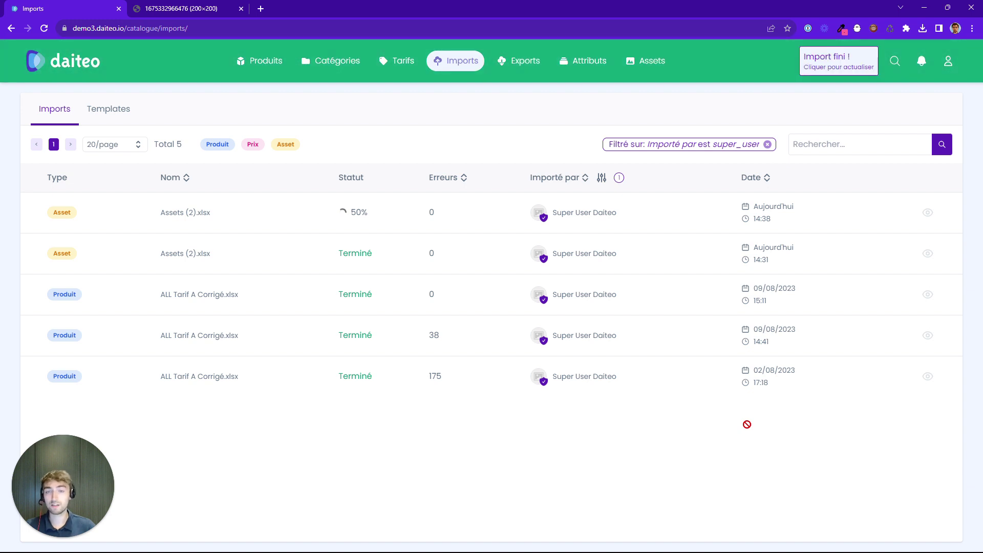
left_click(844, 70)
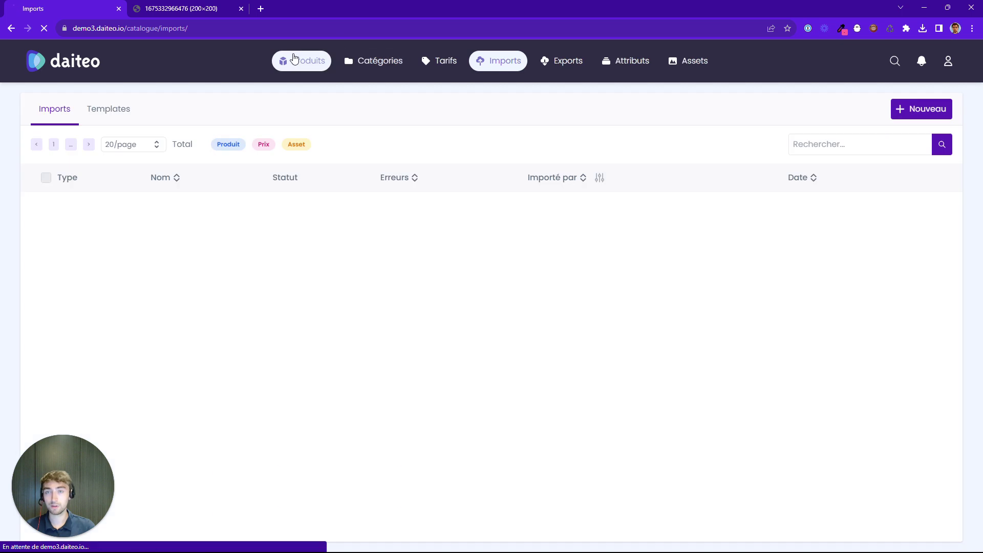
- Open product 61061, CRAIE PRO-COLORA YELLOW, and show its assets in the Logos category
left_click(293, 60)
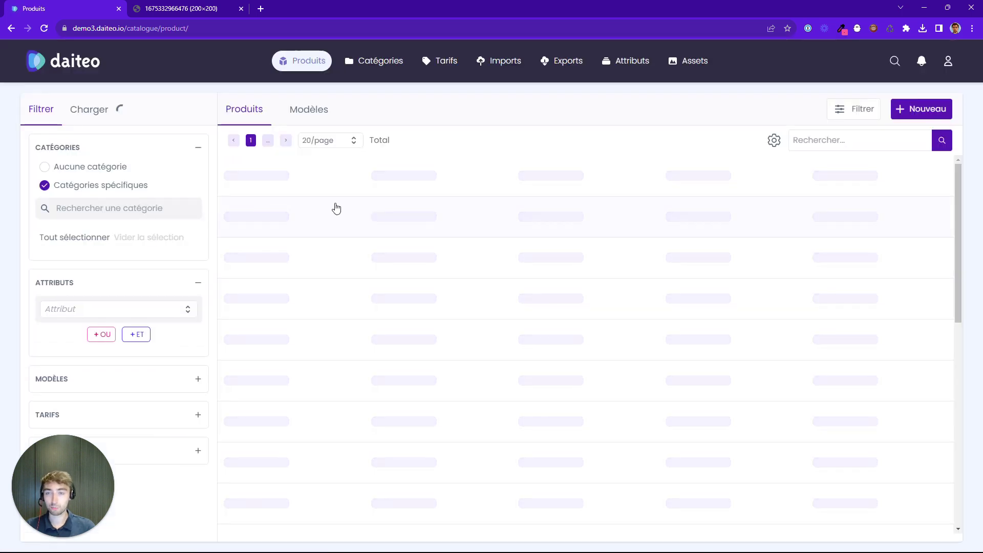
left_click(336, 207)
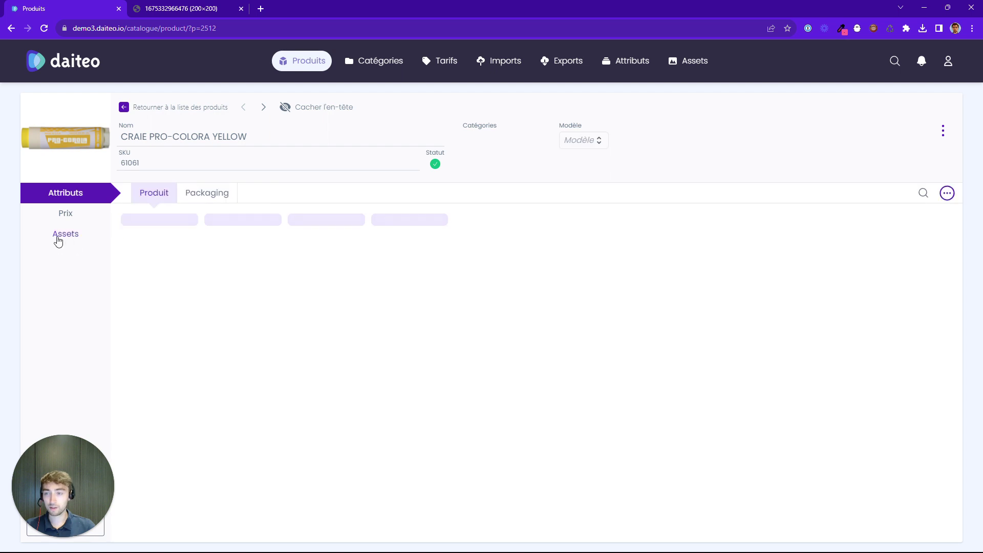
left_click(56, 236)
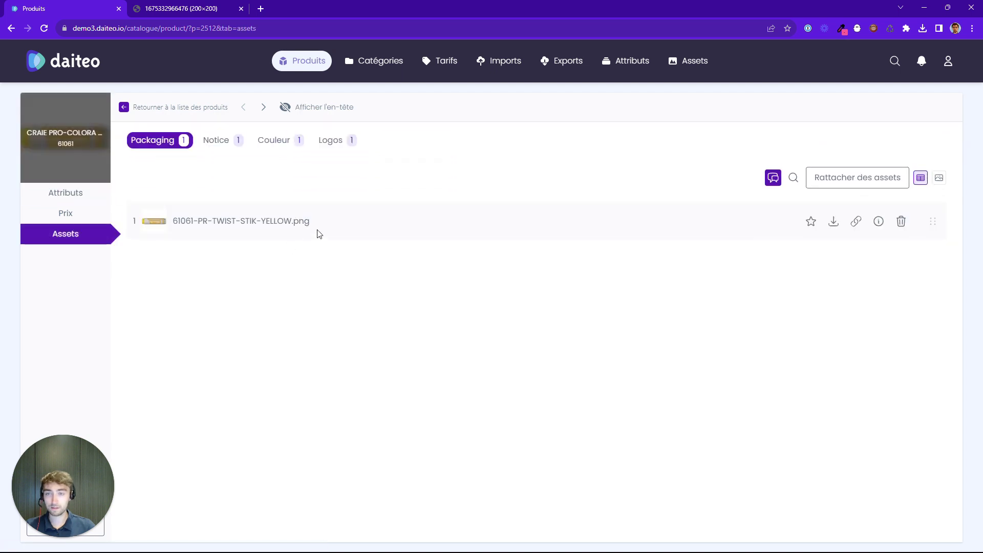
left_click(331, 143)
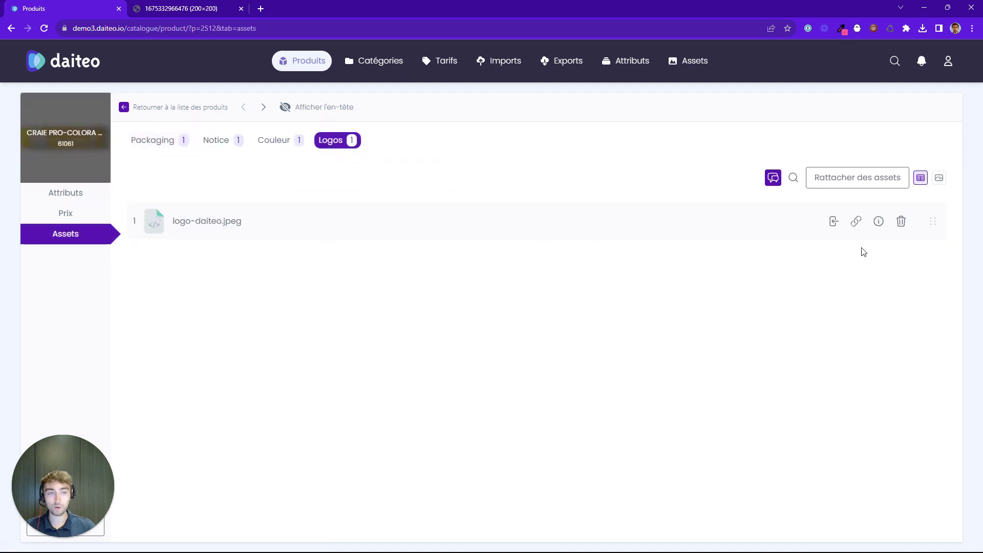
- Open the externally hosted image of the logo-daiteo.jpeg asset to check it
left_click_drag(177, 222, 364, 277)
left_click(364, 277)
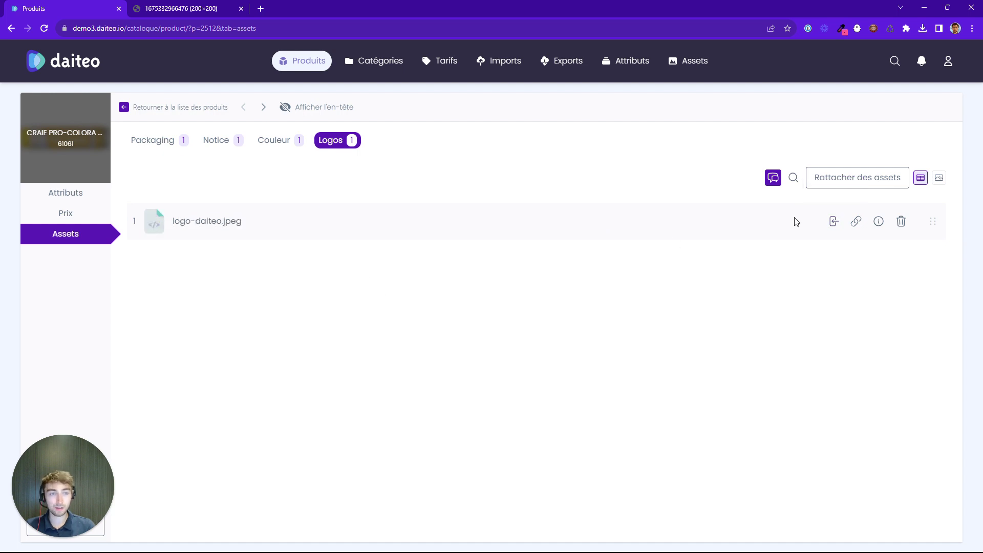
left_click(833, 222)
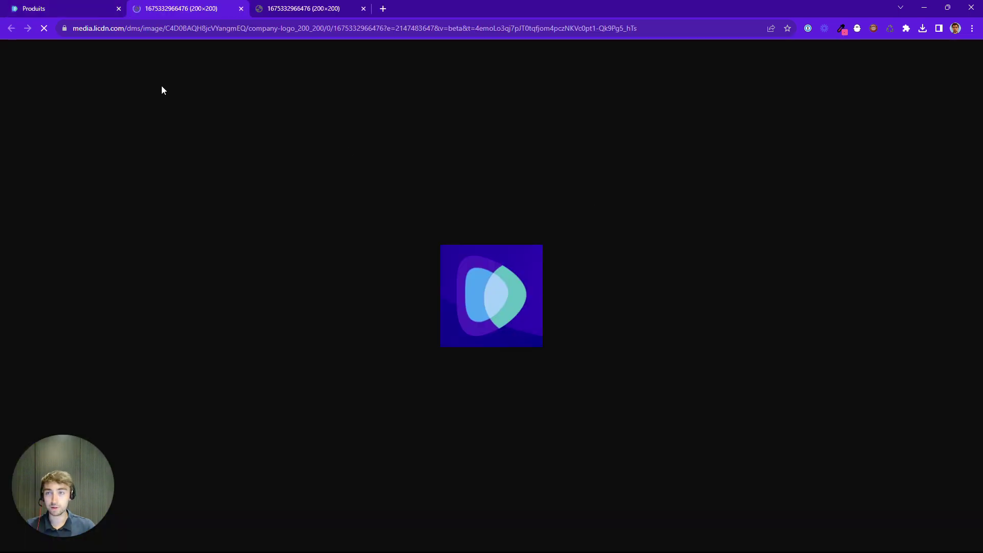